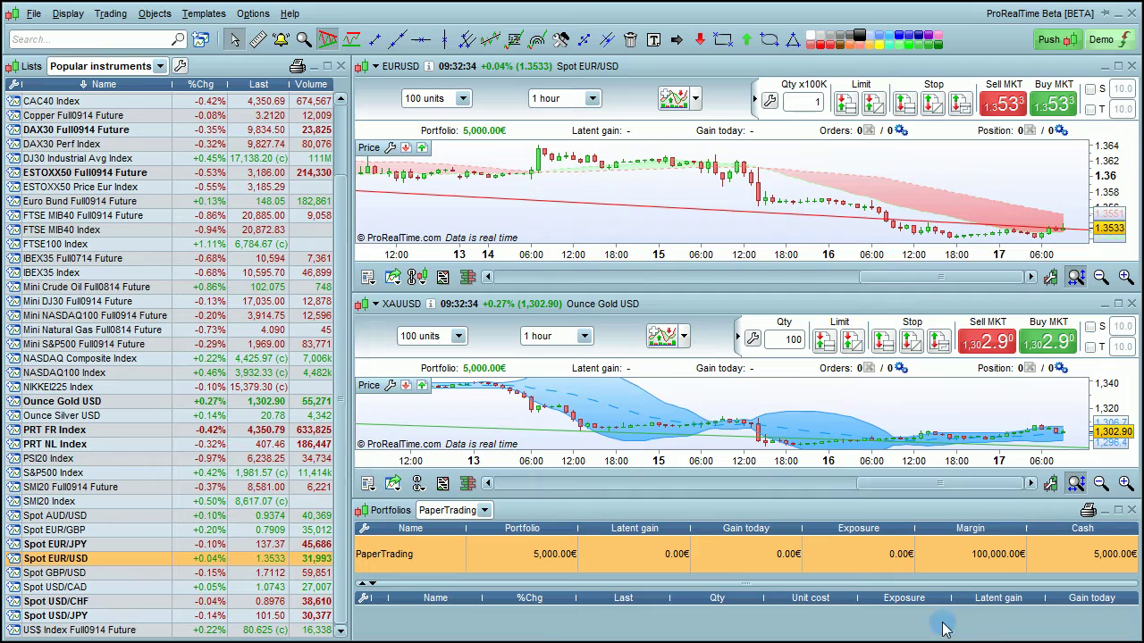
Make the hourly Ounce Gold USD chart the template chart from its link menu.
click(417, 483)
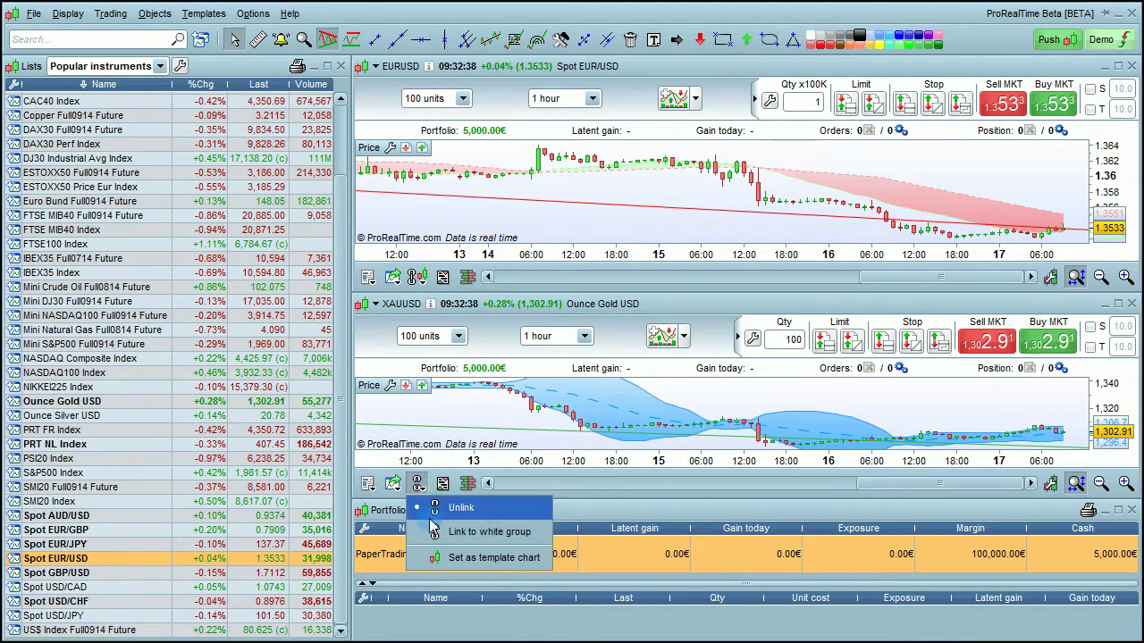
click(438, 560)
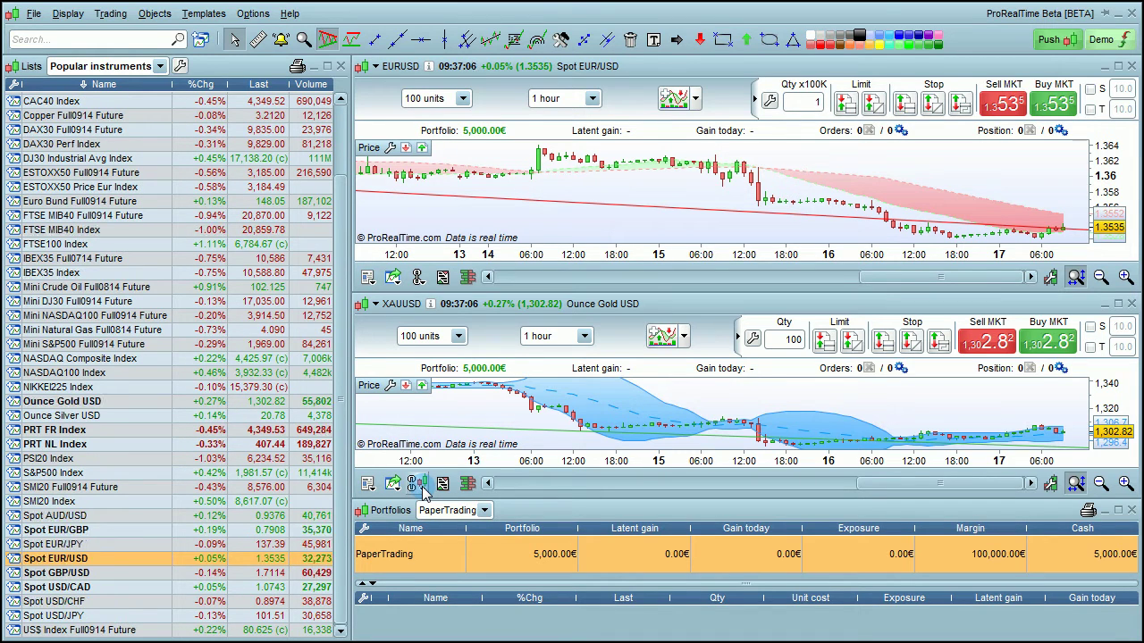
Close the Portfolios panel, add a daily Spot GBP/USD chart, and enlarge the gold chart.
click(1132, 511)
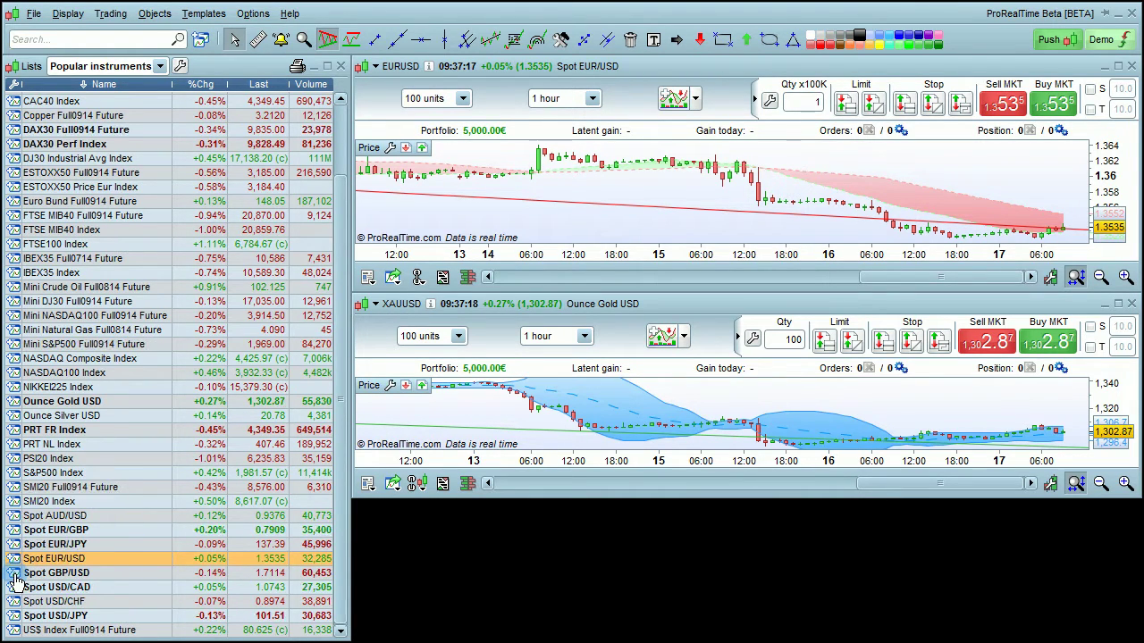
mouse_move(16, 581)
mouse_down()
mouse_move(701, 385)
mouse_move(672, 453)
mouse_up()
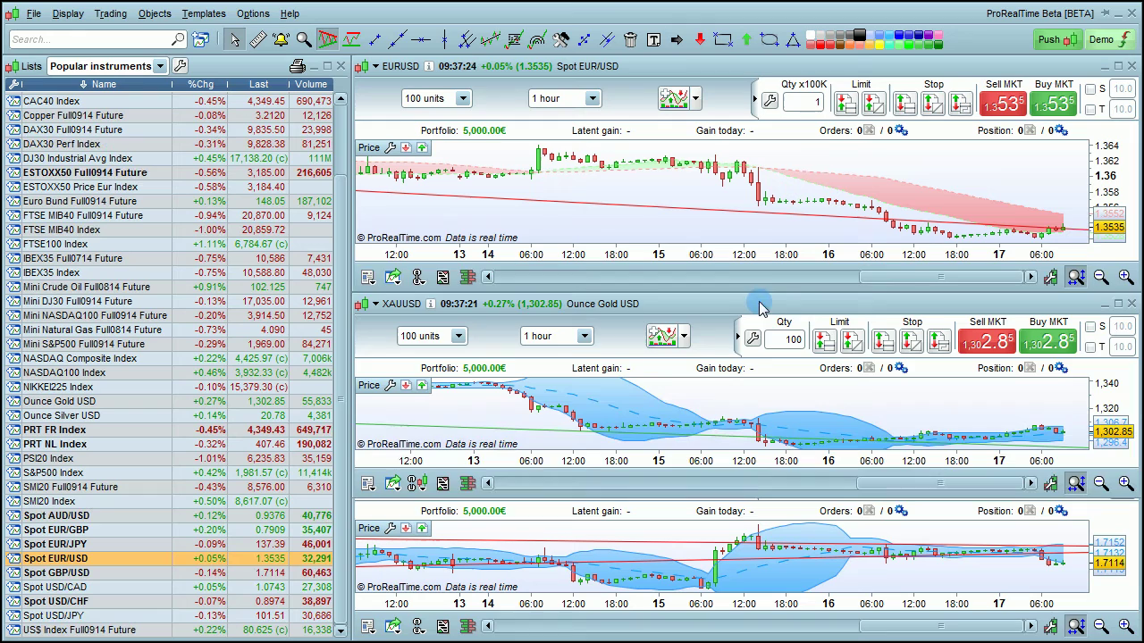
drag(761, 304, 757, 242)
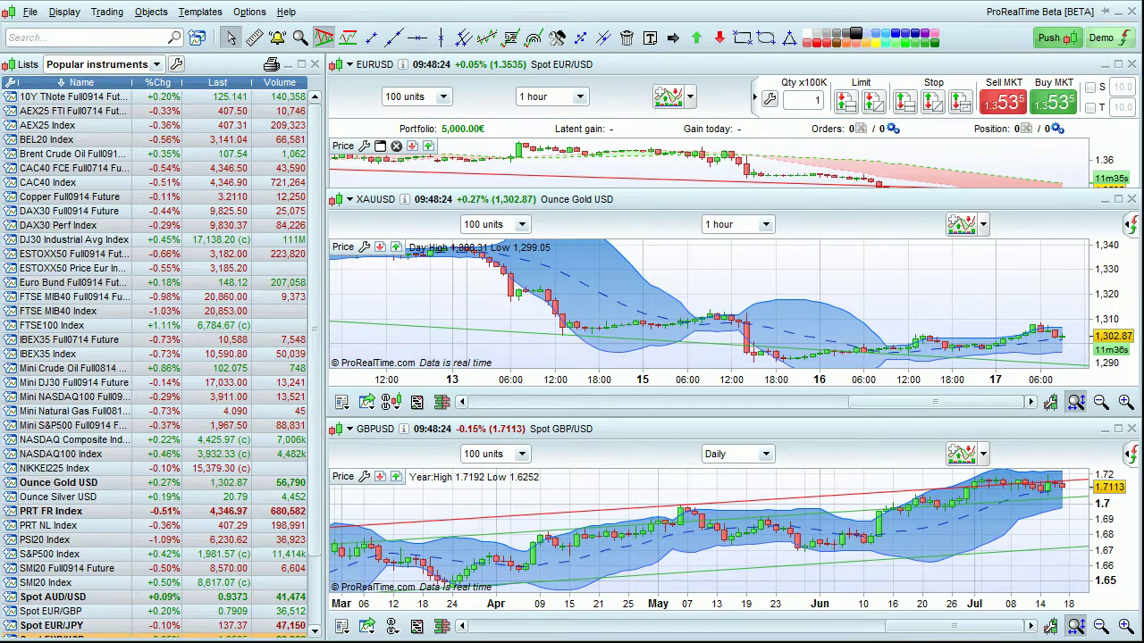
Close the EURUSD, XAUUSD and GBPUSD charts and open a Spot EUR/GBP chart.
click(1133, 65)
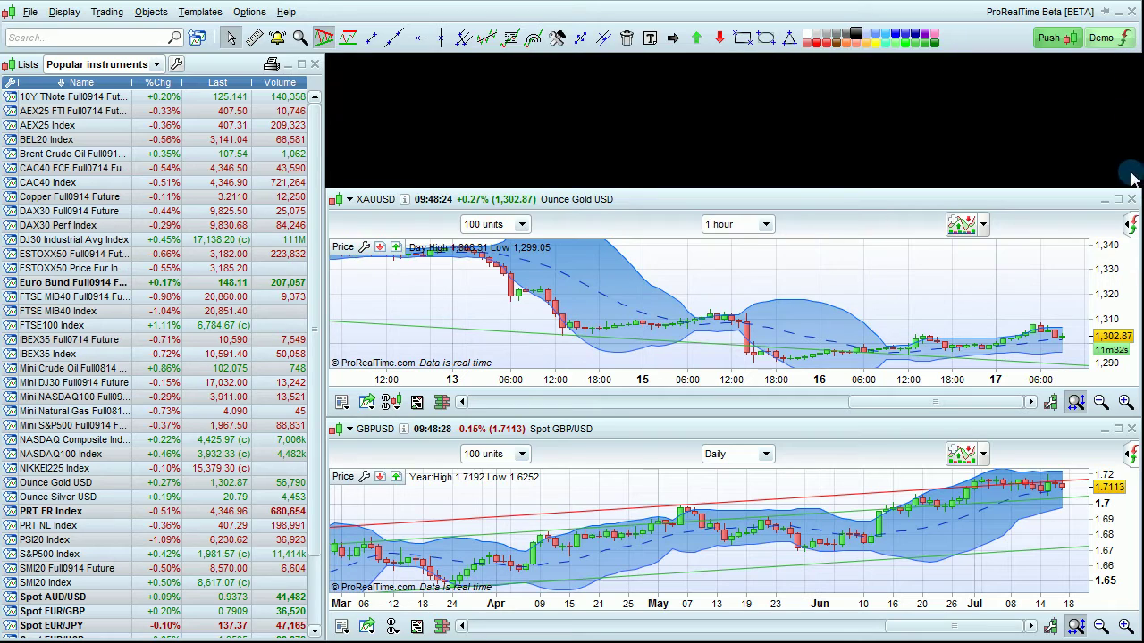
click(1132, 200)
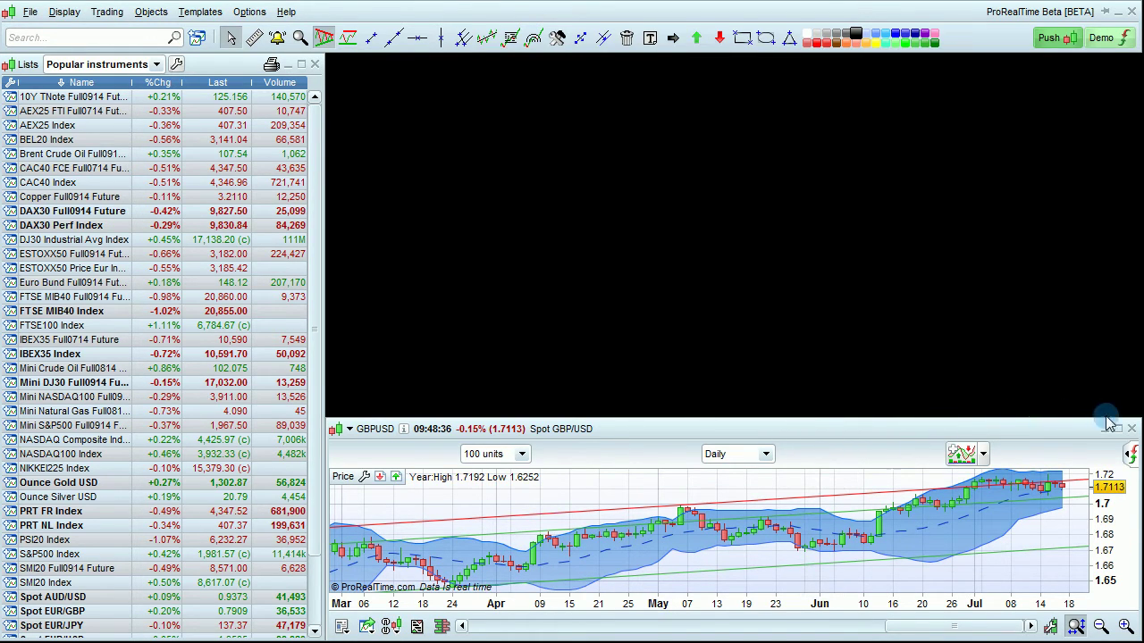
click(1131, 430)
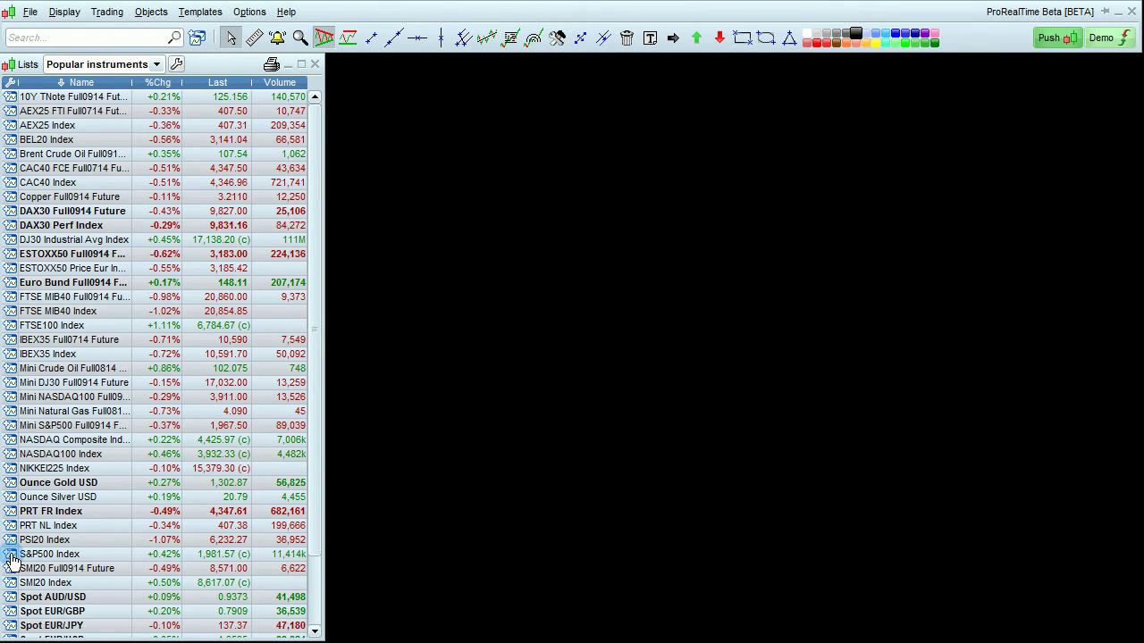
click(11, 612)
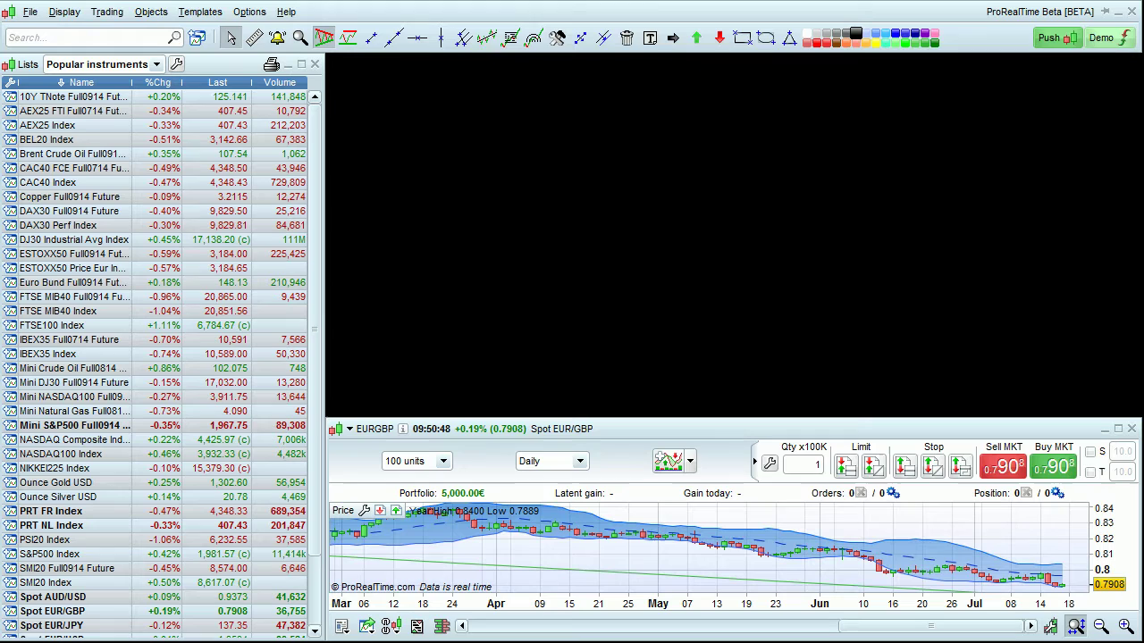
Move the EUR/GBP chart to the top and link it to the white group.
drag(927, 450, 924, 69)
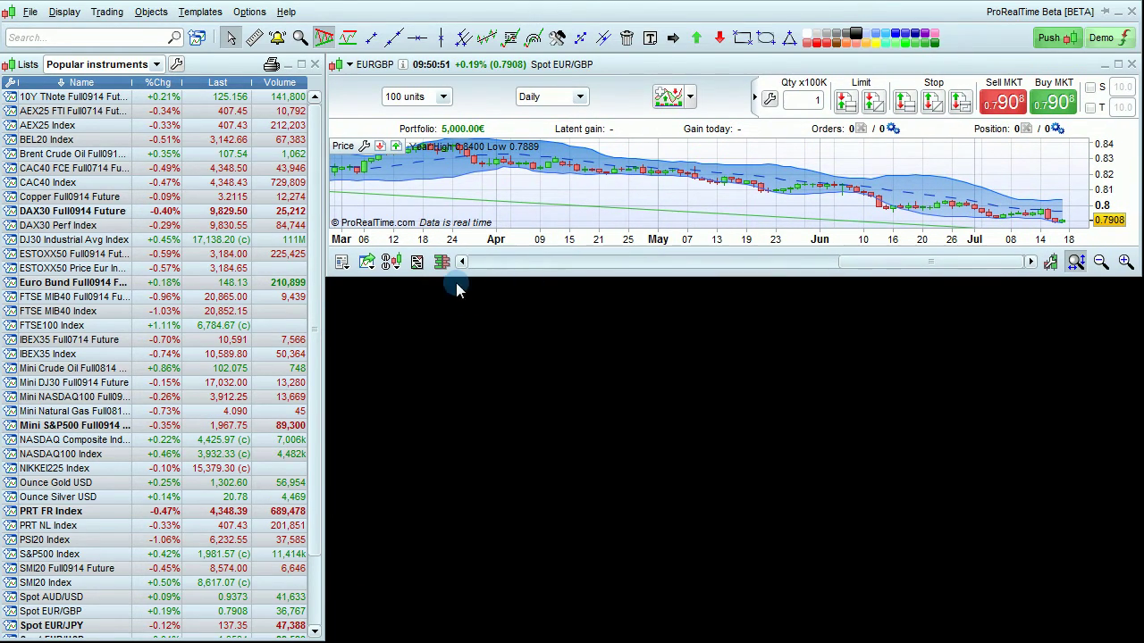
click(391, 262)
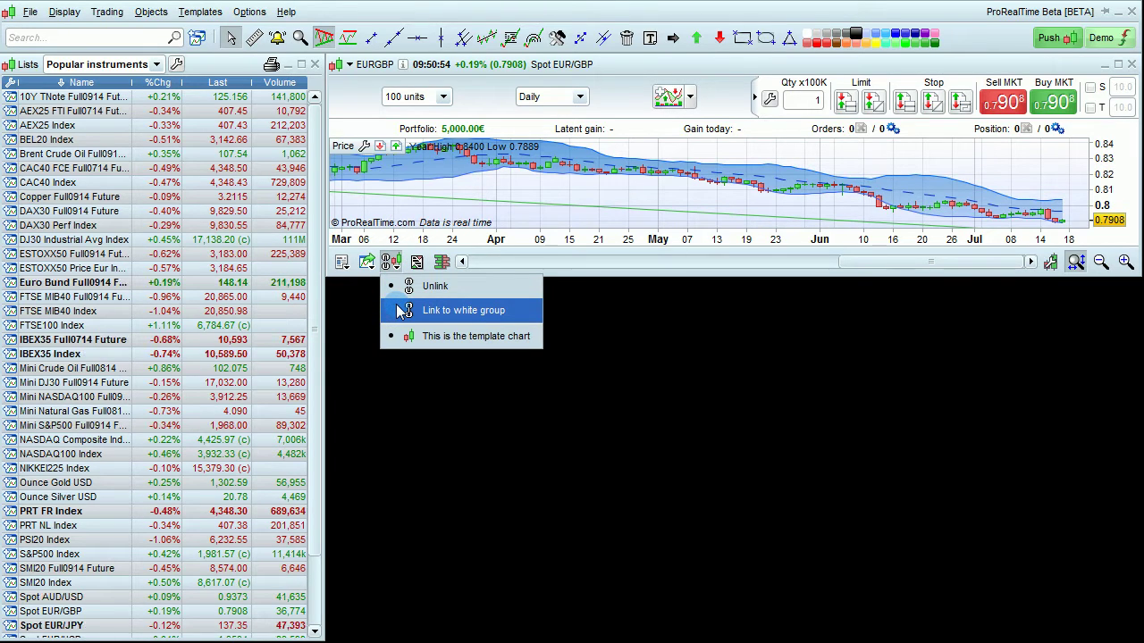
click(399, 310)
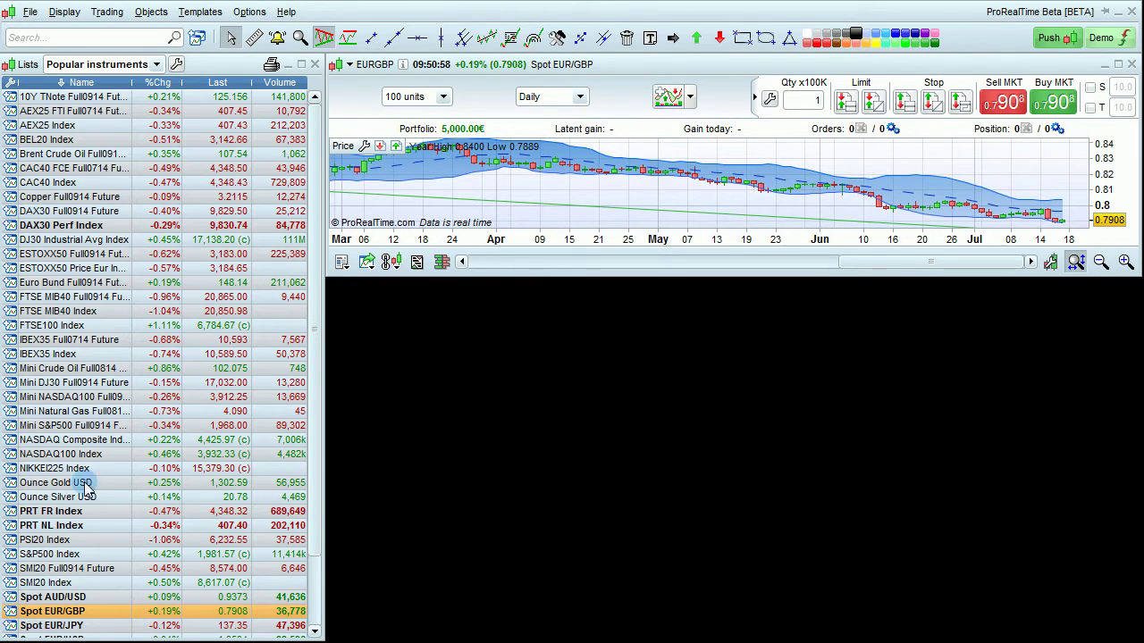
Open a Spot EUR/JPY chart below EUR/GBP and link it to the white group.
click(13, 628)
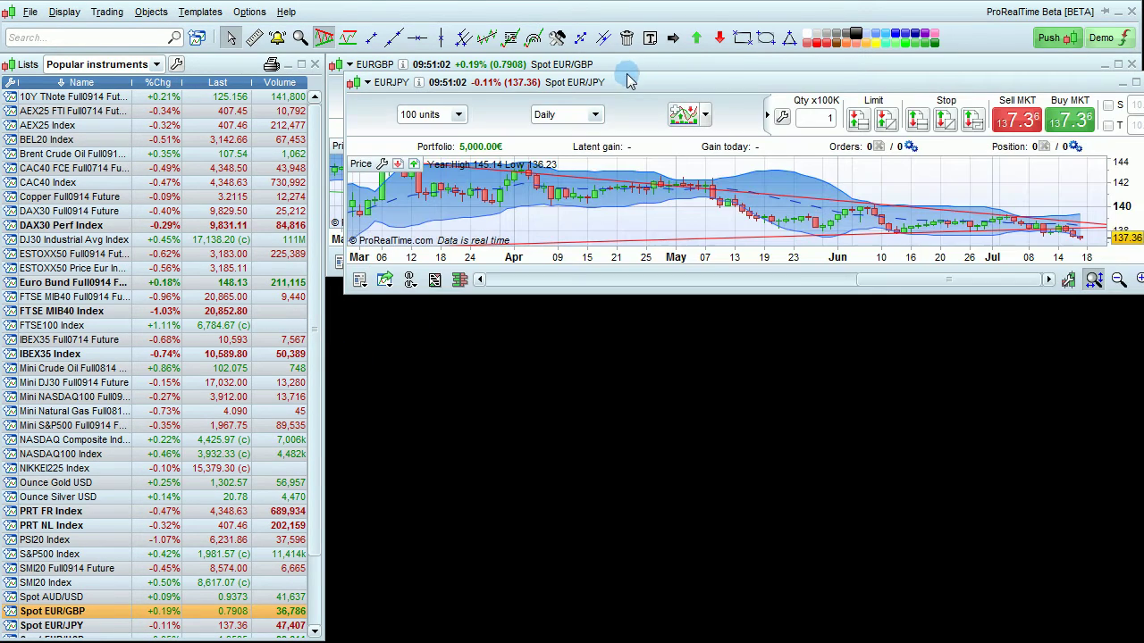
drag(628, 81, 605, 296)
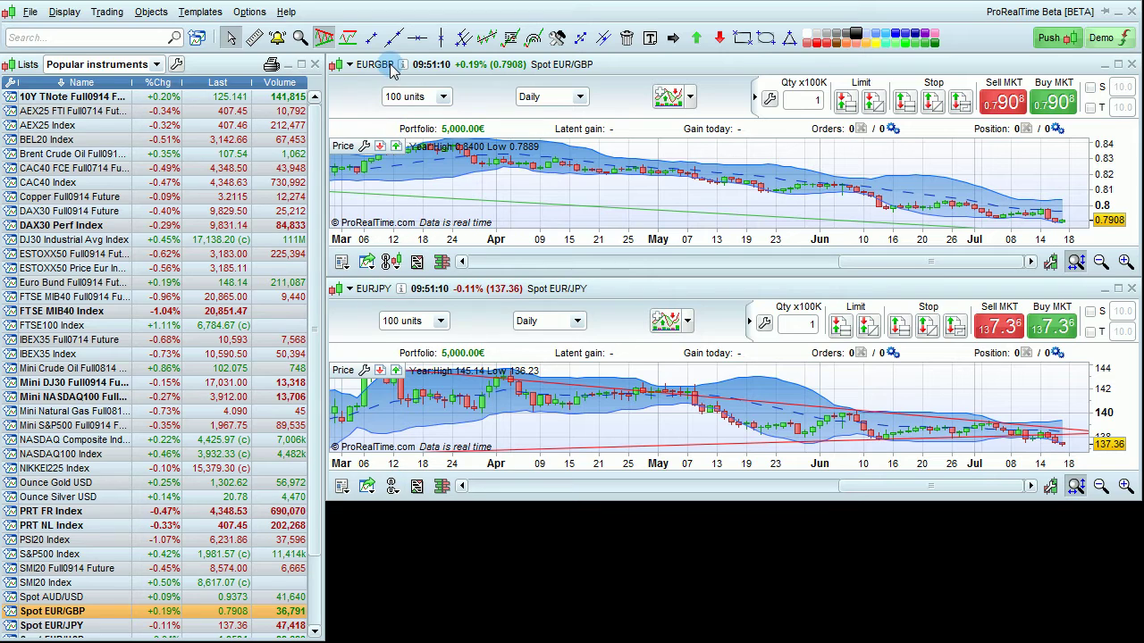
click(396, 492)
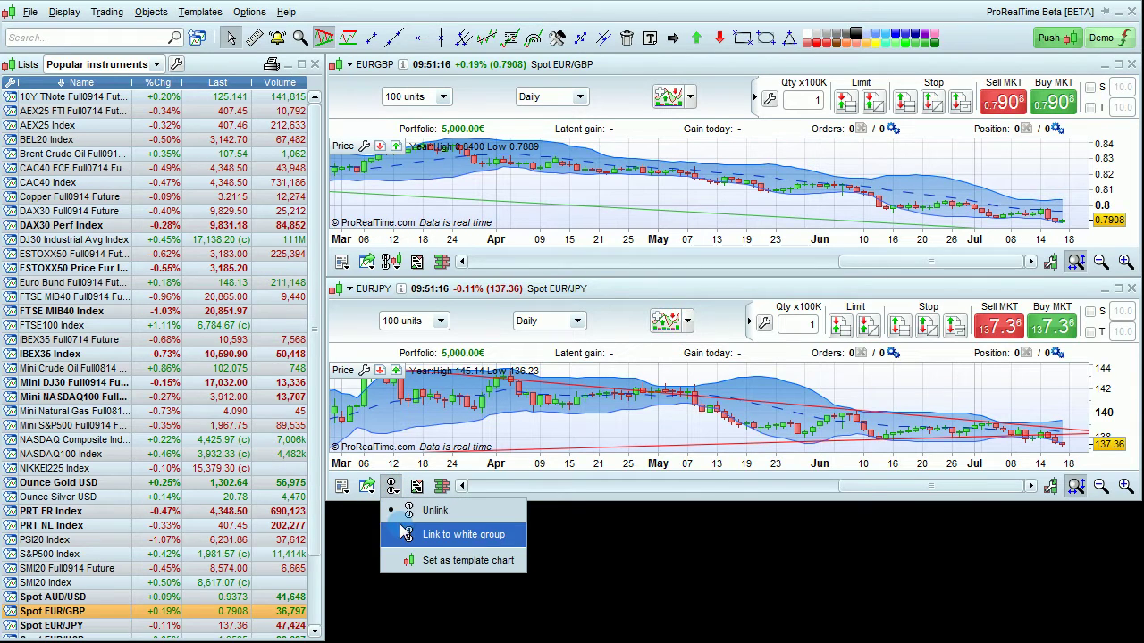
click(400, 531)
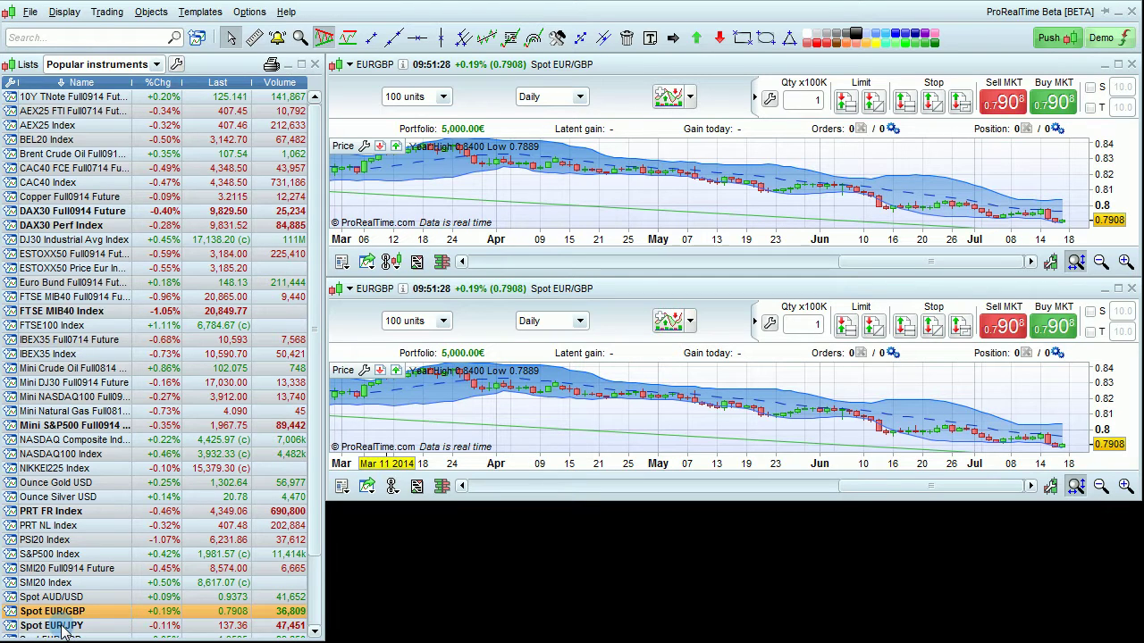
click(63, 627)
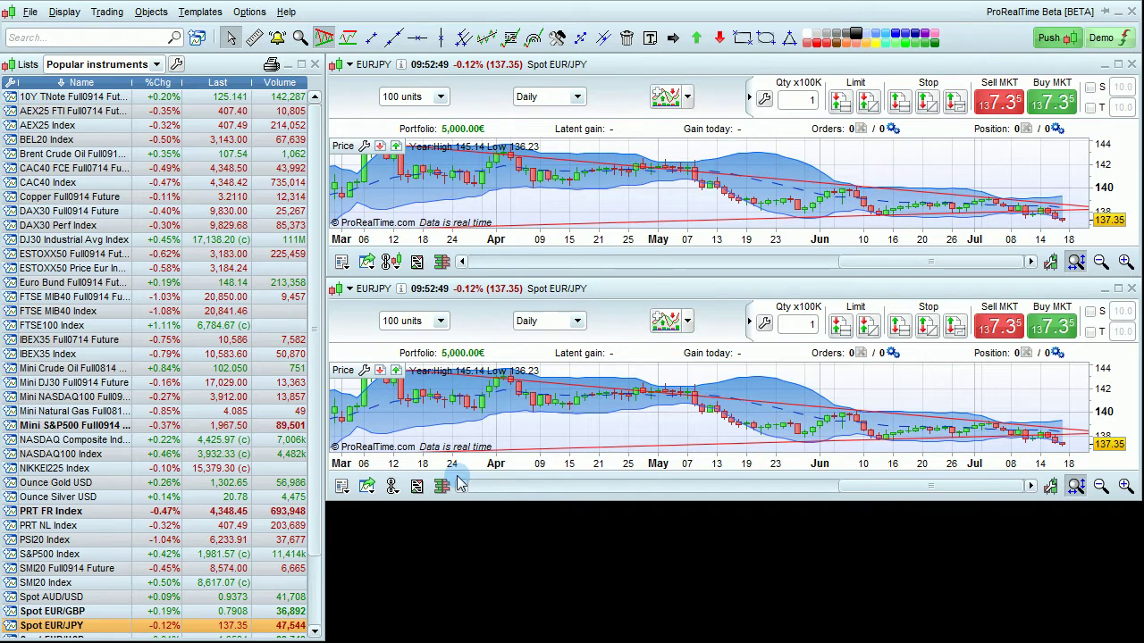
click(142, 36)
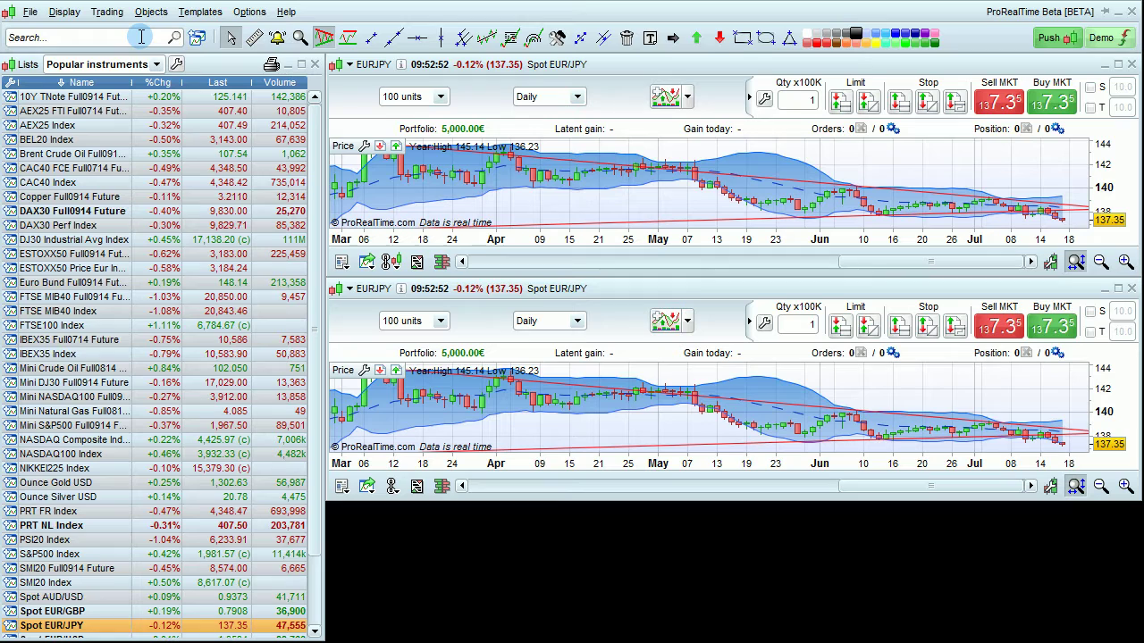
text(eur)
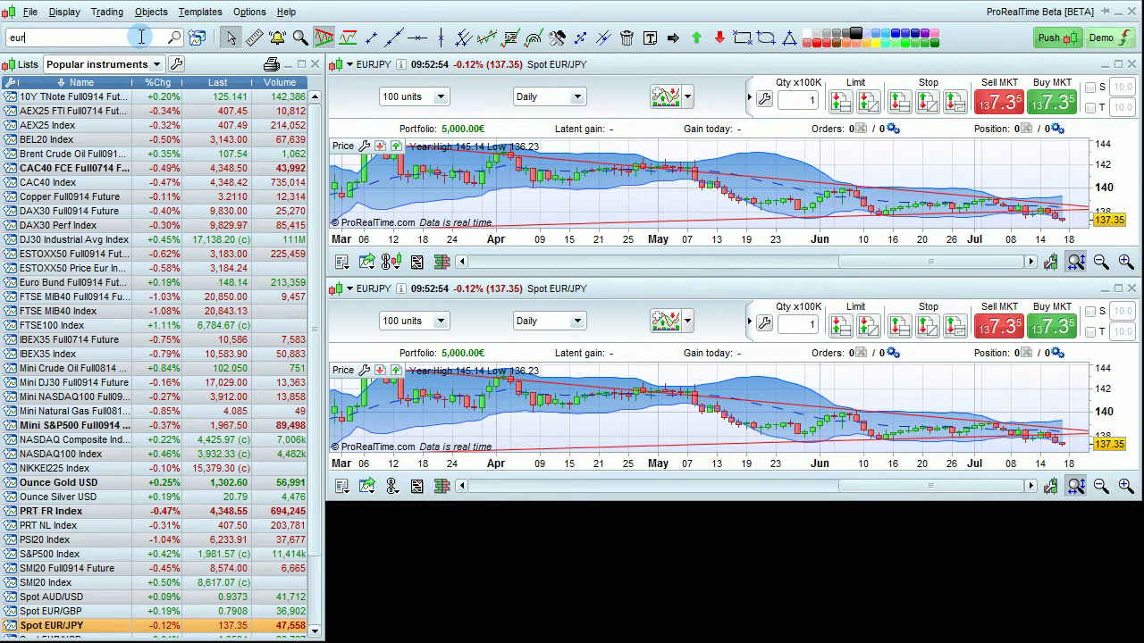
text(usd)
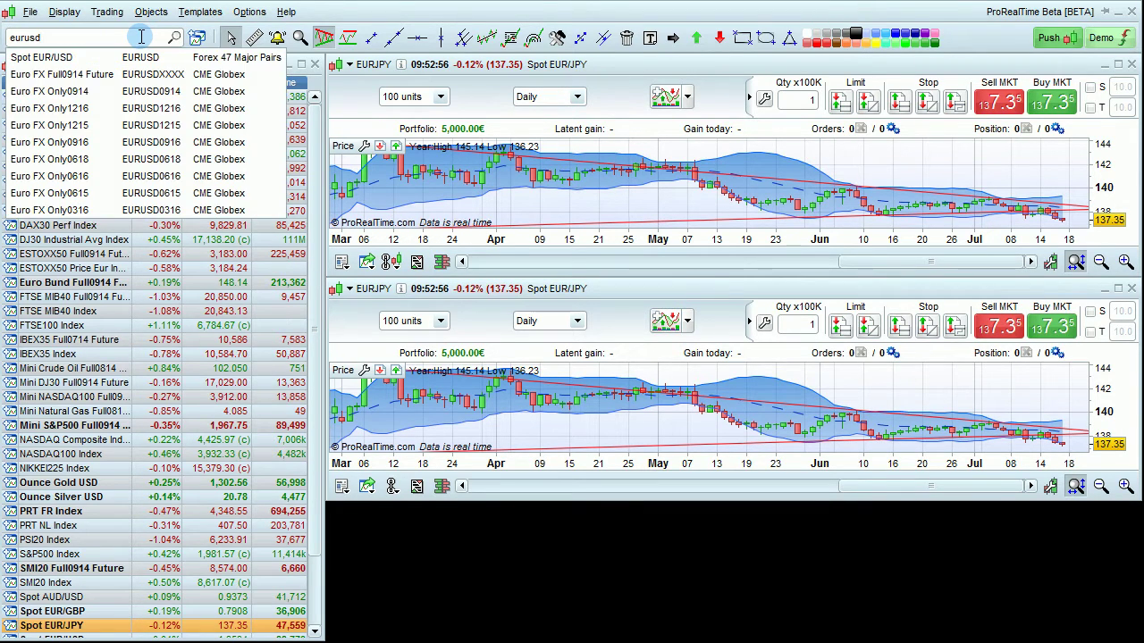
click(132, 57)
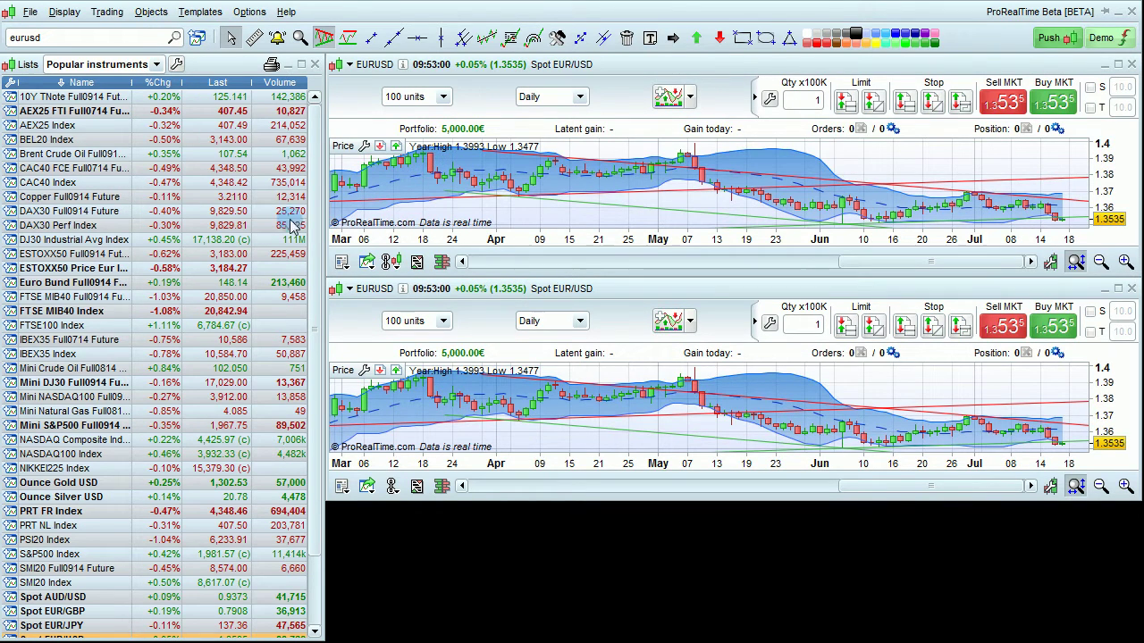
click(351, 289)
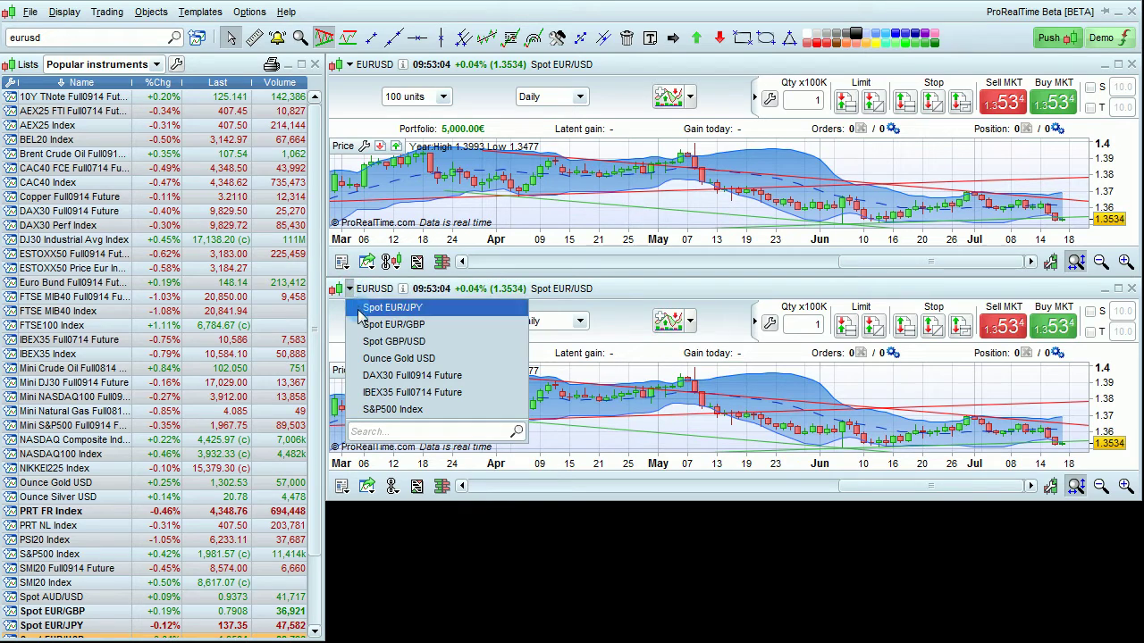
click(363, 327)
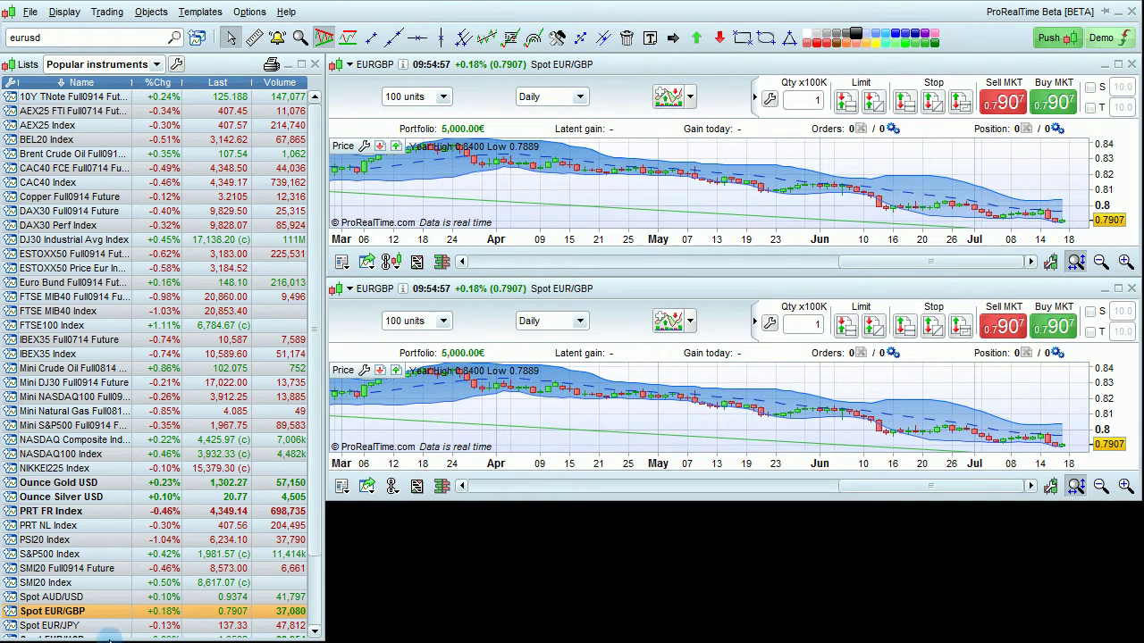
double_click(12, 599)
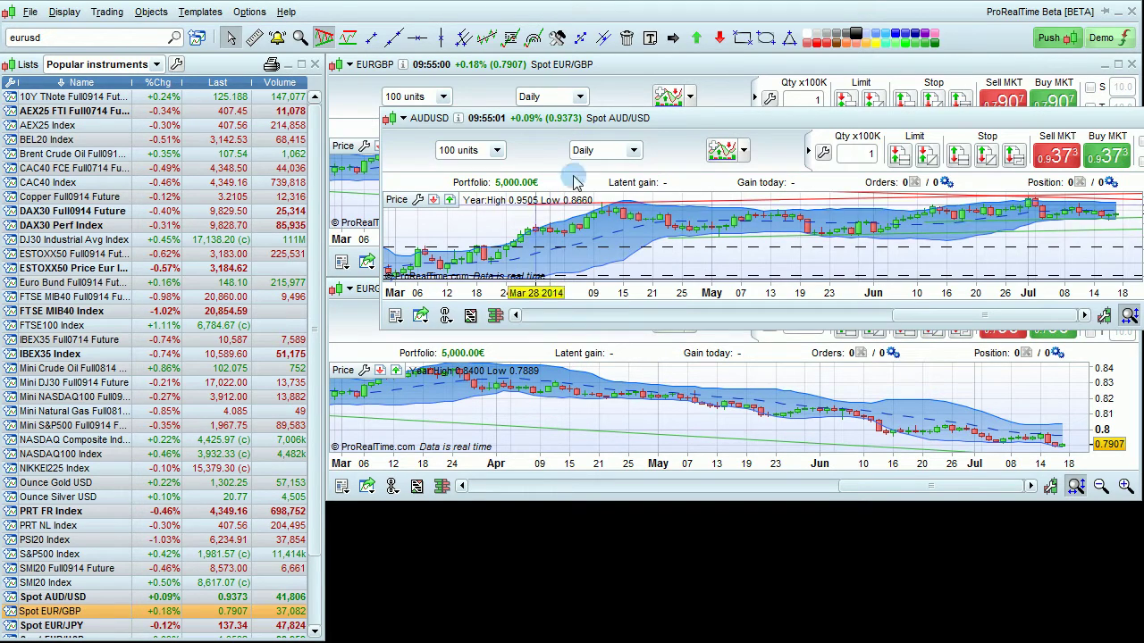
mouse_move(701, 118)
mouse_down()
mouse_move(647, 347)
mouse_move(658, 432)
mouse_up()
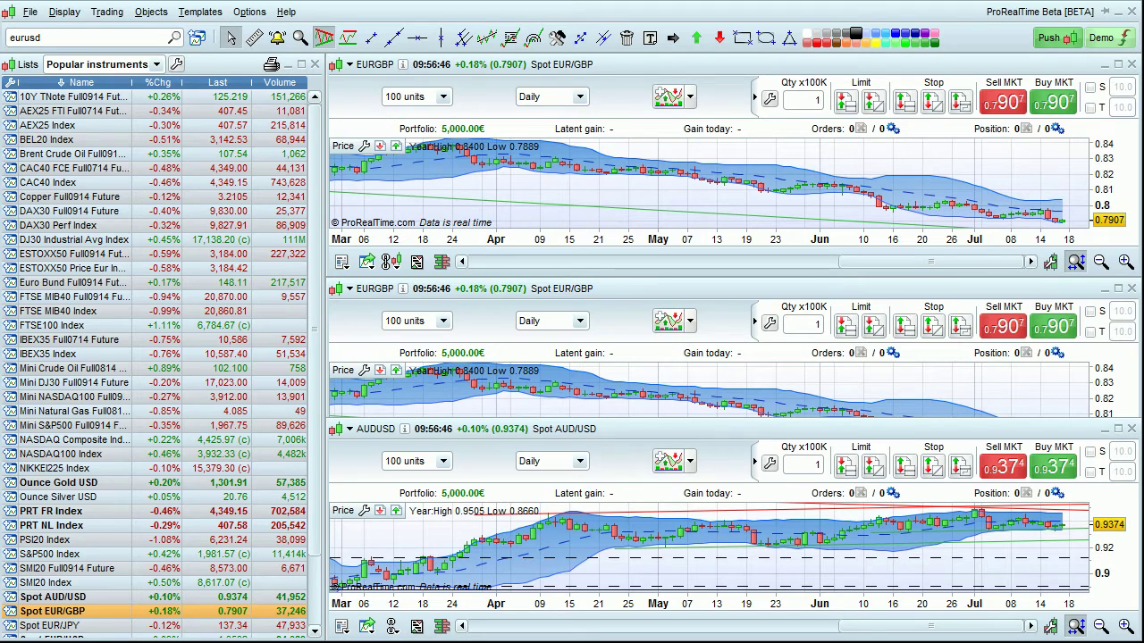
click(1132, 429)
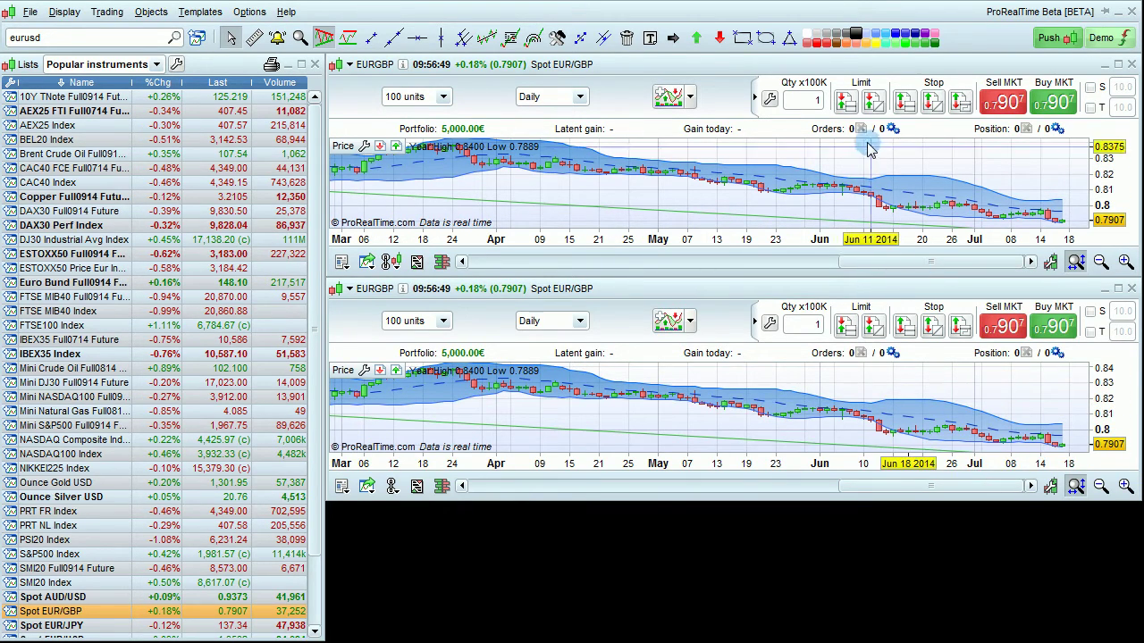
Duplicate the top EUR/GBP chart using Duplicate chart from its right-click menu.
right_click(703, 149)
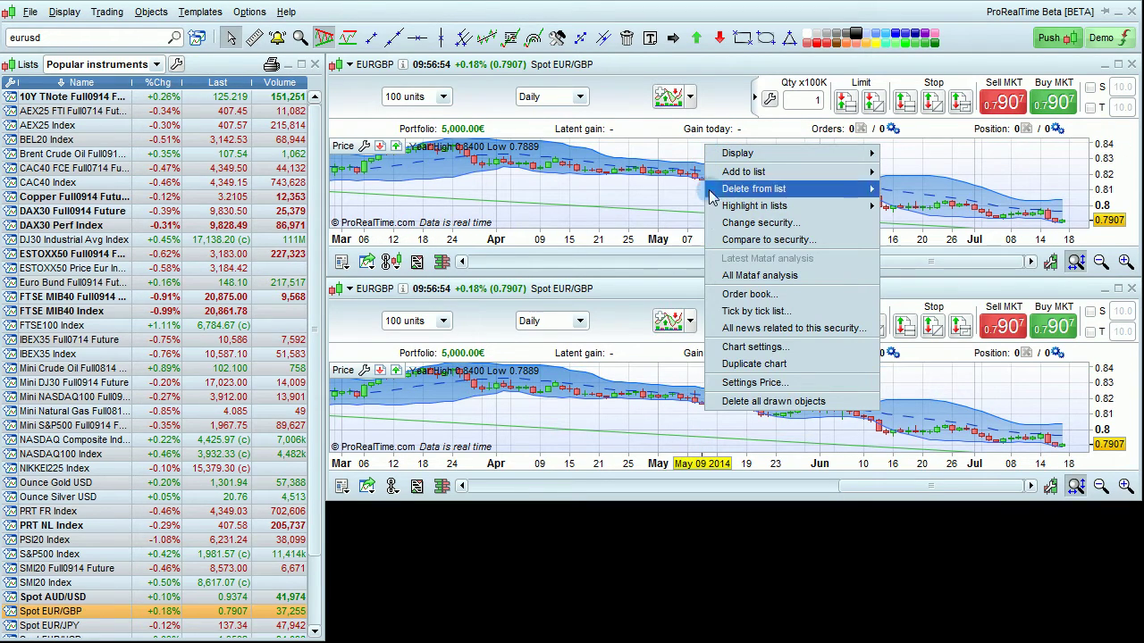
click(751, 364)
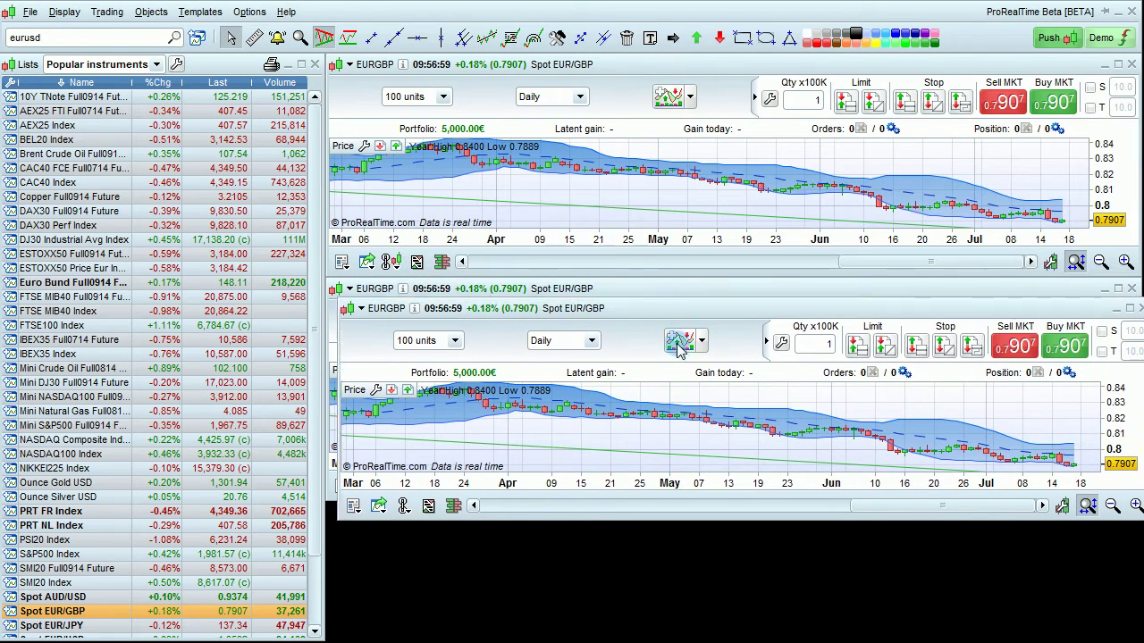